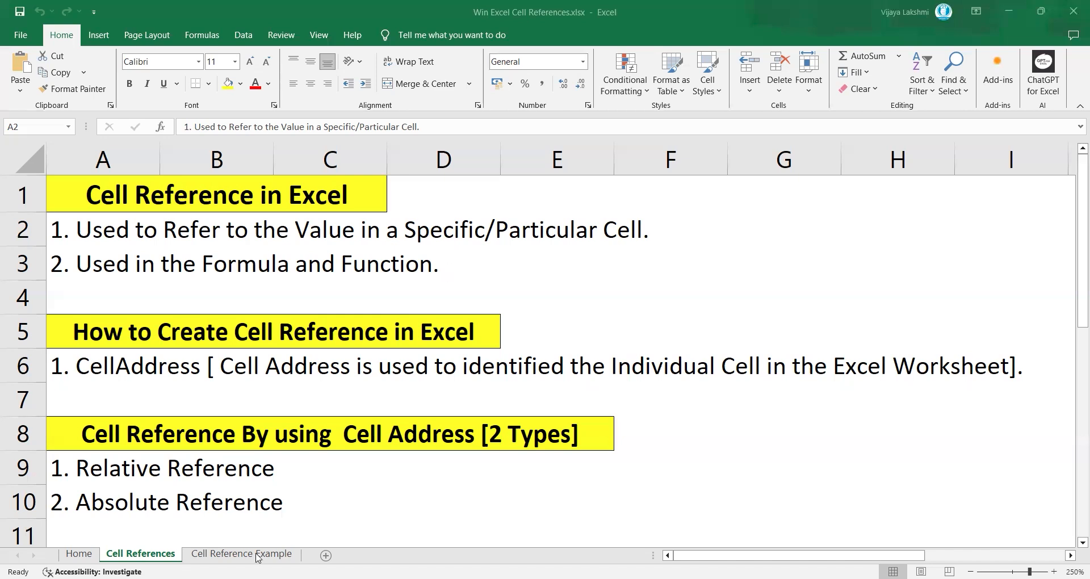
# Open the Cell Reference Example sheet and clear the discounts in B4:B8 of the Relative Reference table.
pyautogui.click(462, 407)
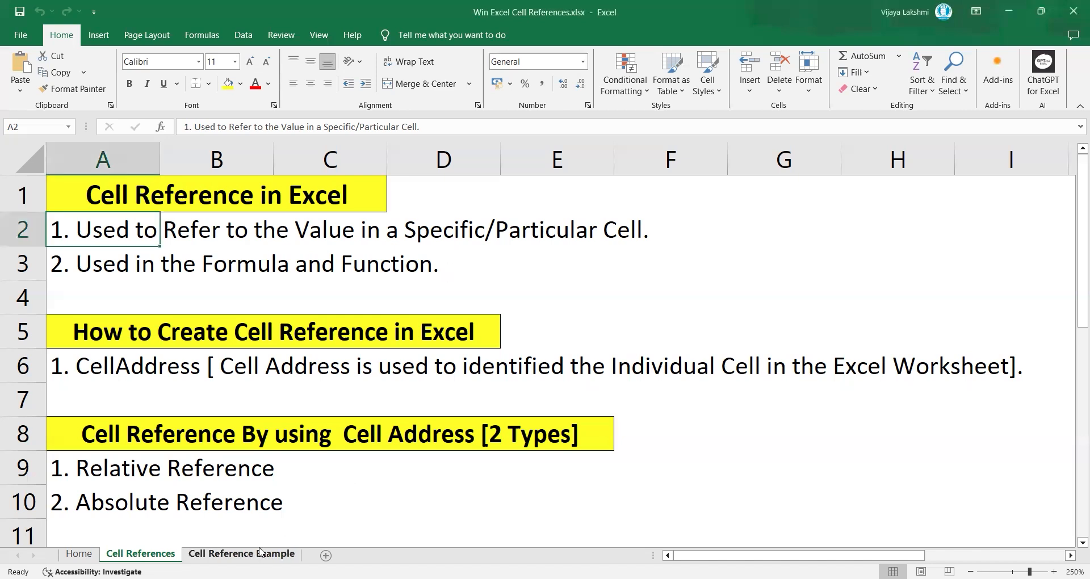
pyautogui.click(242, 553)
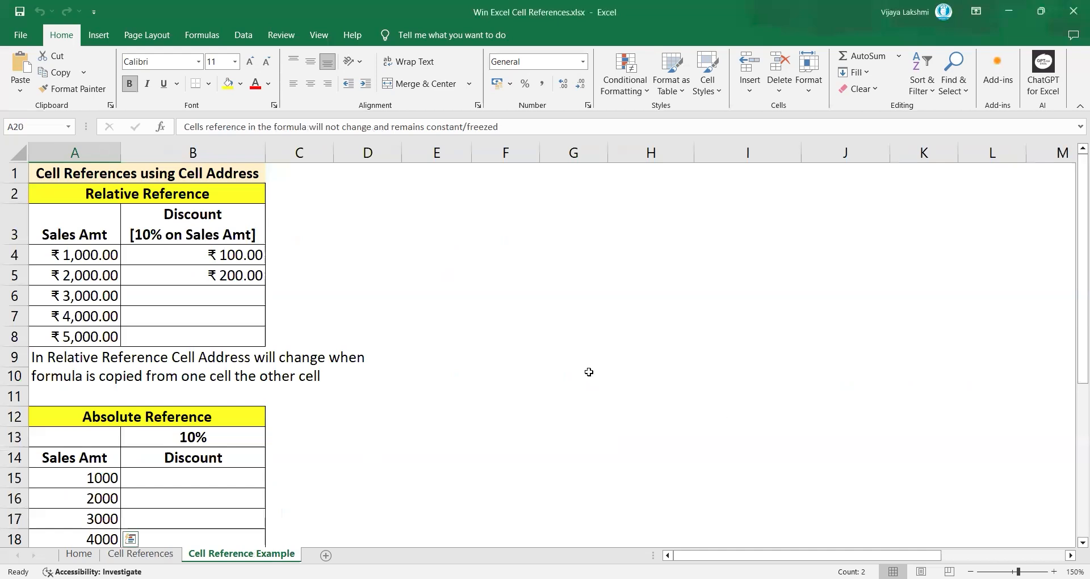
pyautogui.click(241, 257)
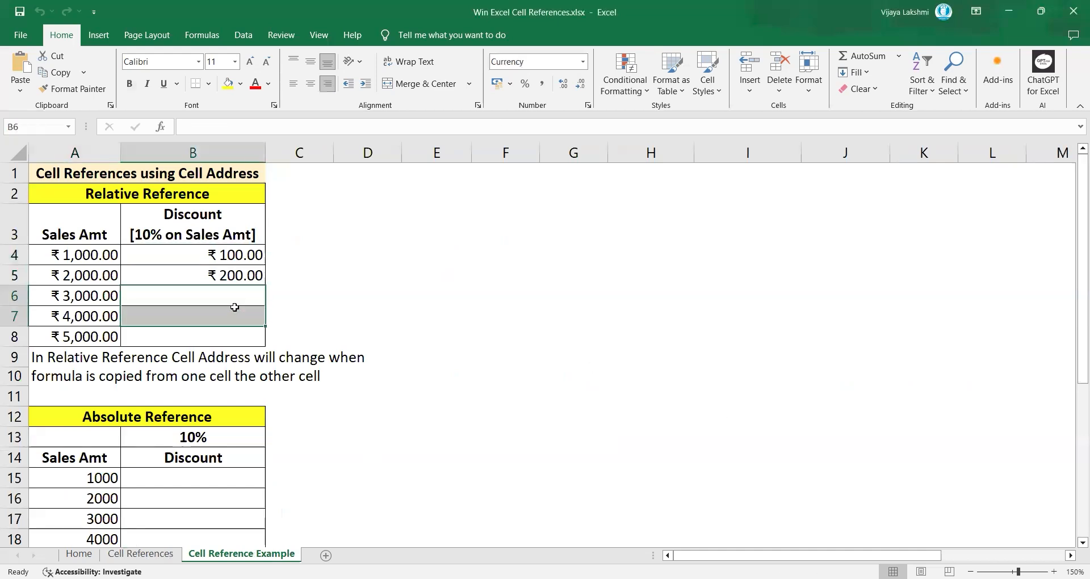
pyautogui.moveTo(241, 257); pyautogui.dragTo(255, 338)
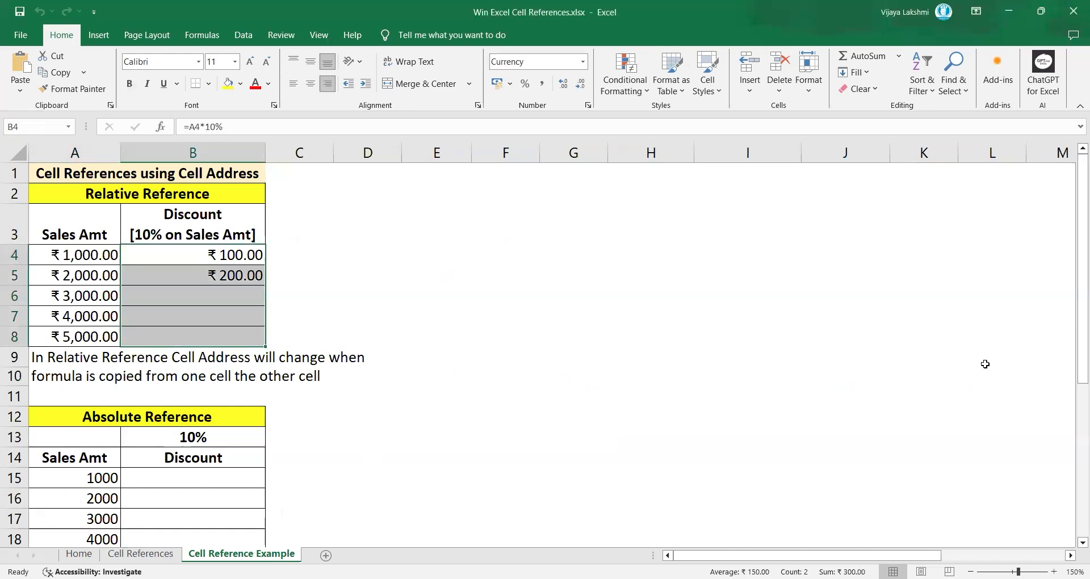
pyautogui.press('Delete')
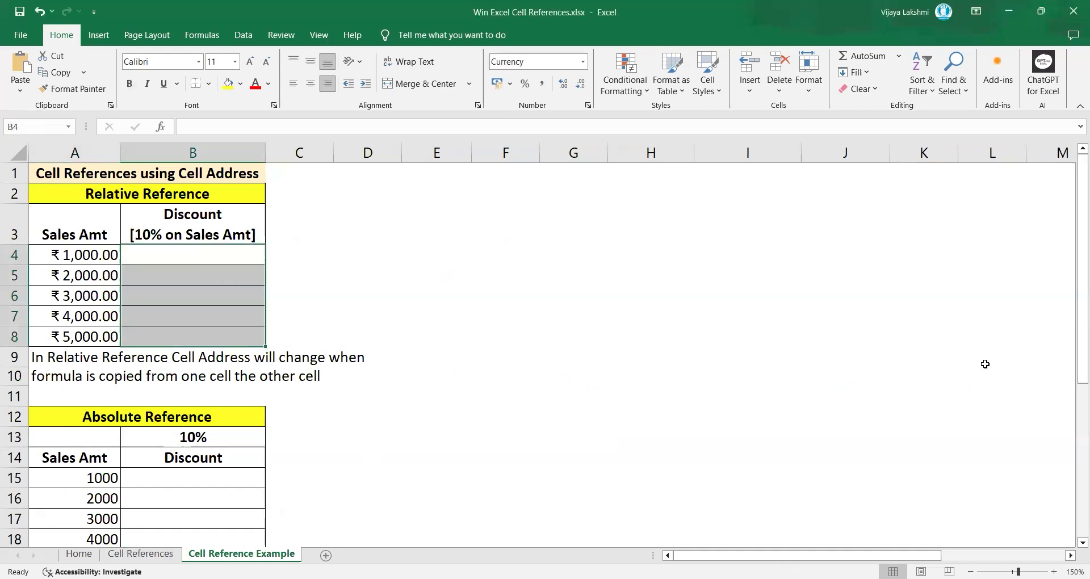
# Enter the formula =A4*10% in B4 and fill it down to B8.
pyautogui.click(223, 256)
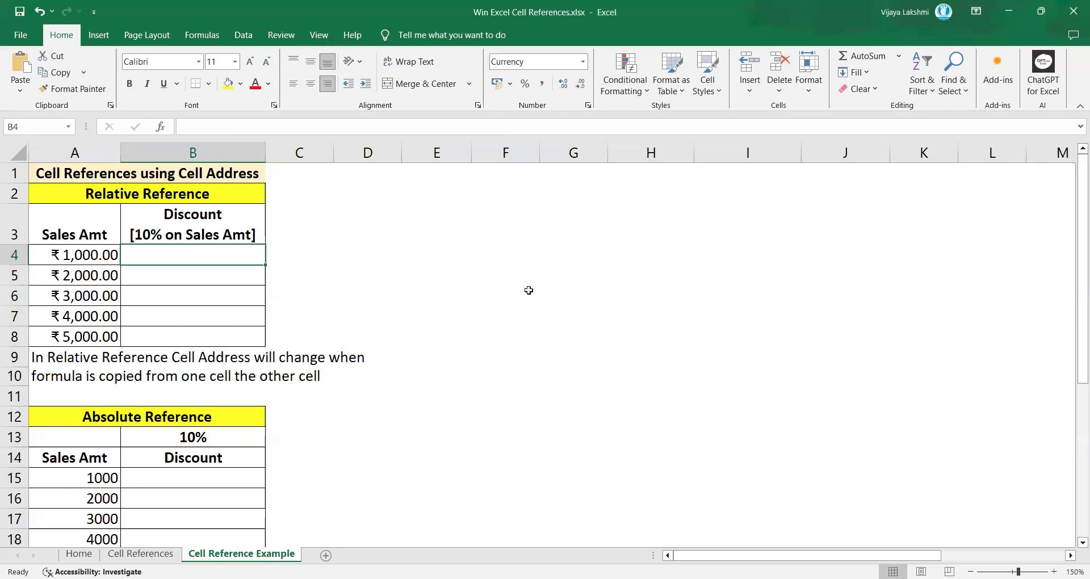
pyautogui.write('=')
pyautogui.press('Left')
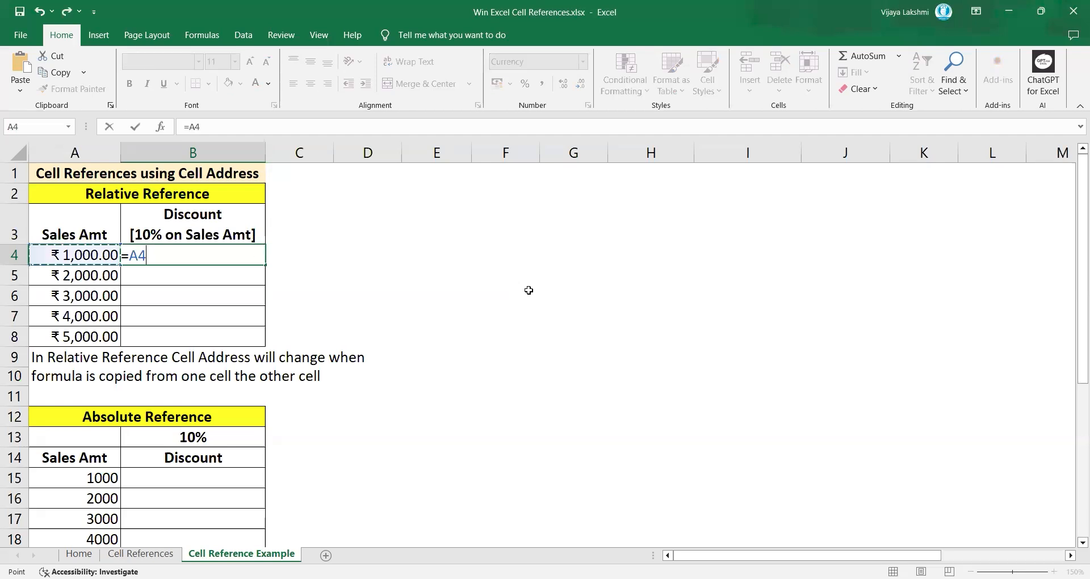
pyautogui.write('*10')
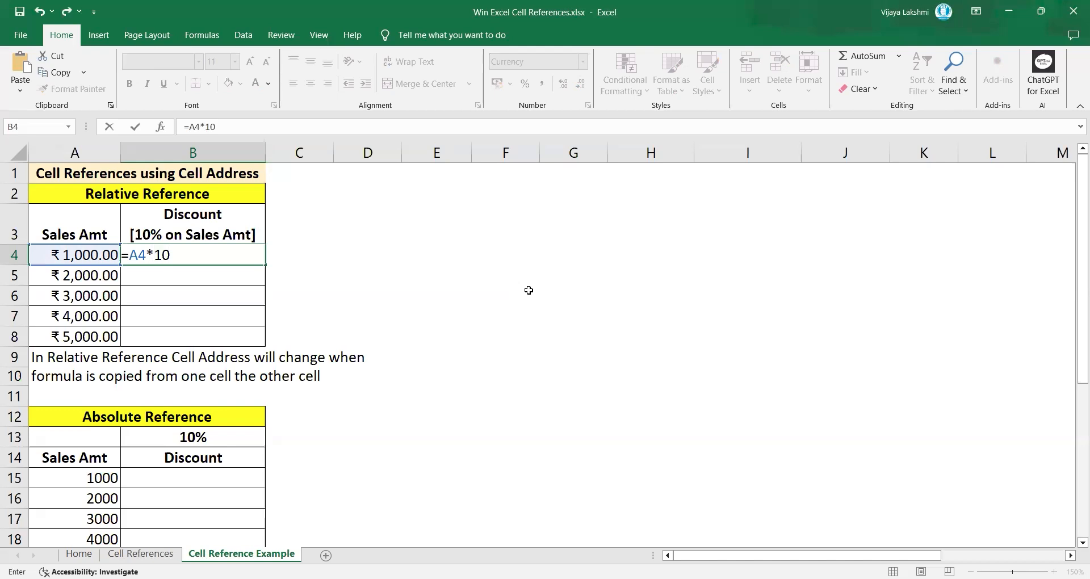
pyautogui.write('%')
pyautogui.press('Return')
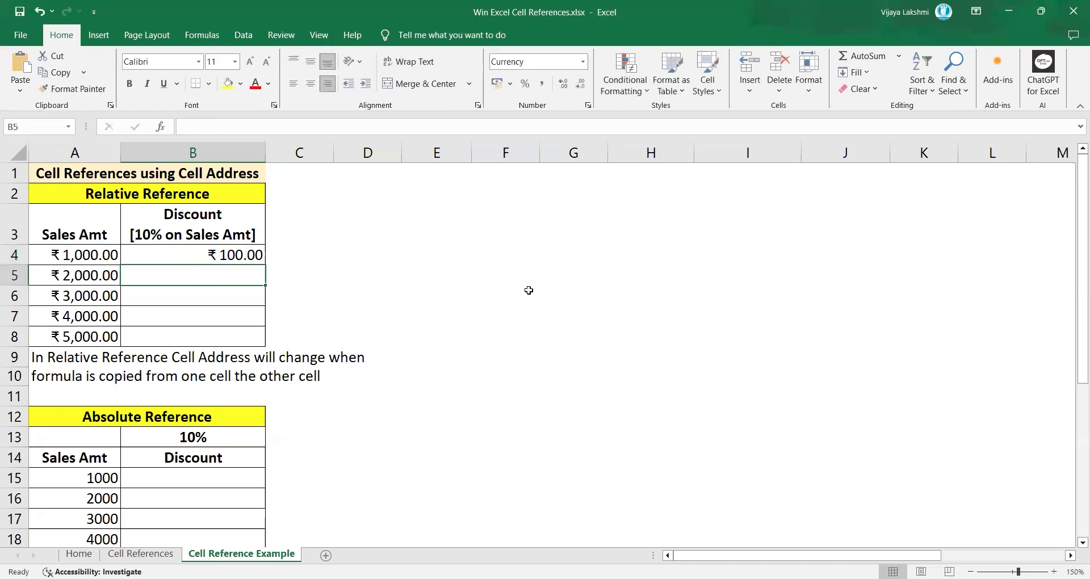
pyautogui.click(216, 252)
pyautogui.moveTo(269, 268); pyautogui.dragTo(272, 341)
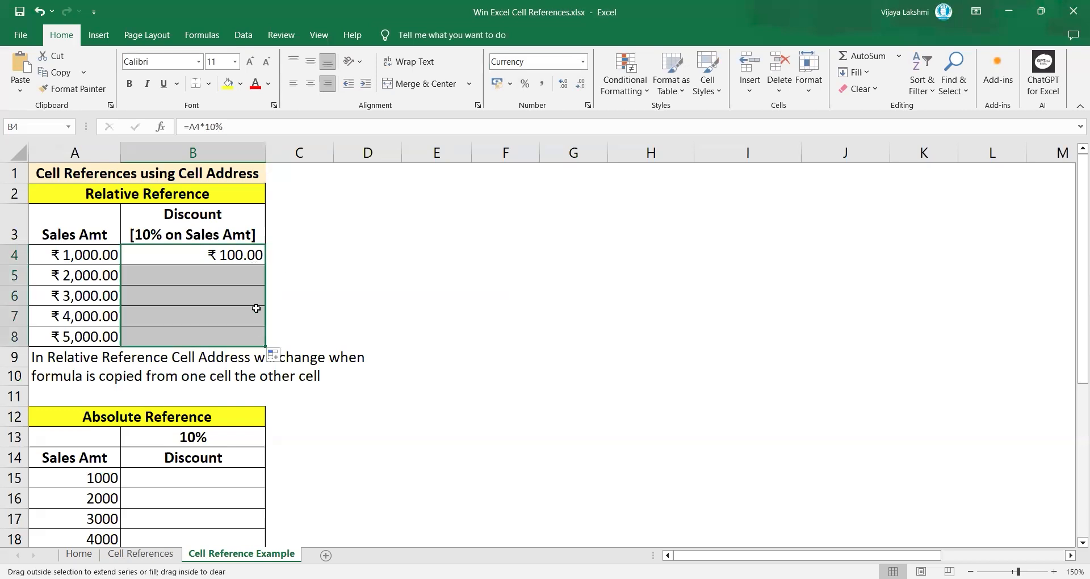
# Inspect the copied discount formulas in B4:B8 to compare their relative cell references.
pyautogui.doubleClick(181, 254)
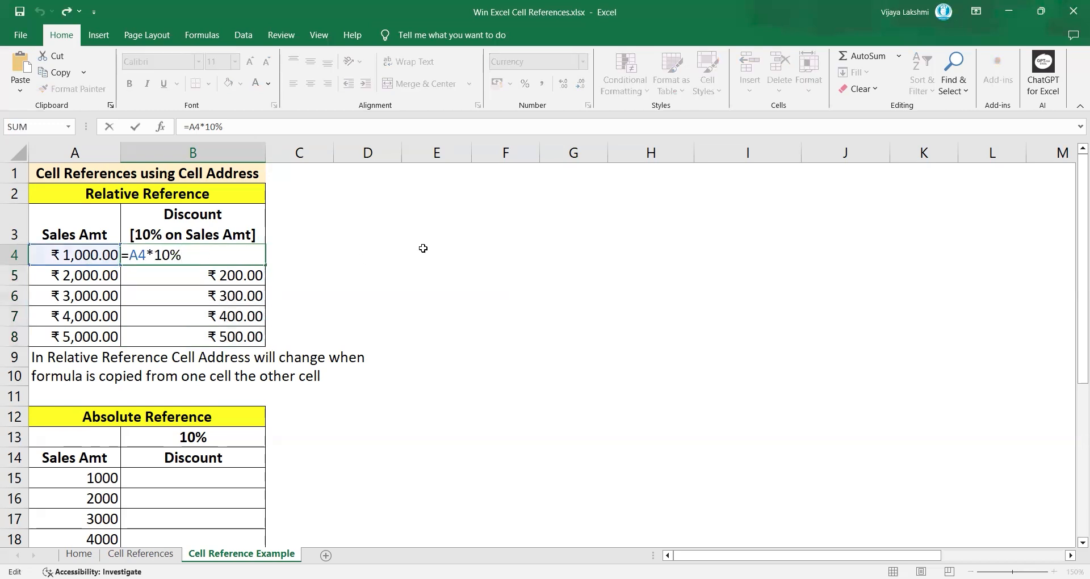
pyautogui.press('Escape')
pyautogui.click(192, 276)
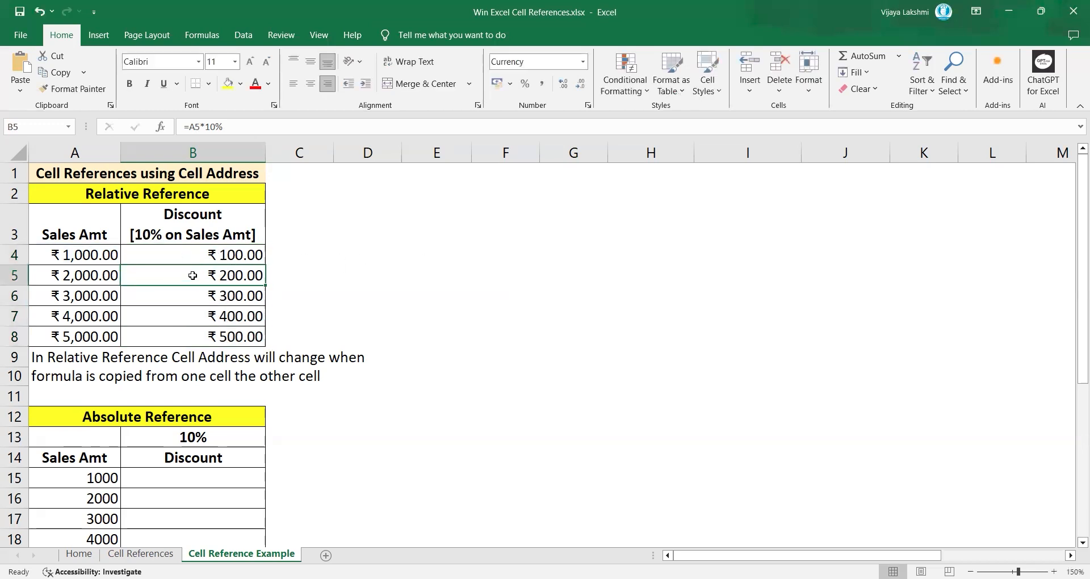
pyautogui.doubleClick(192, 275)
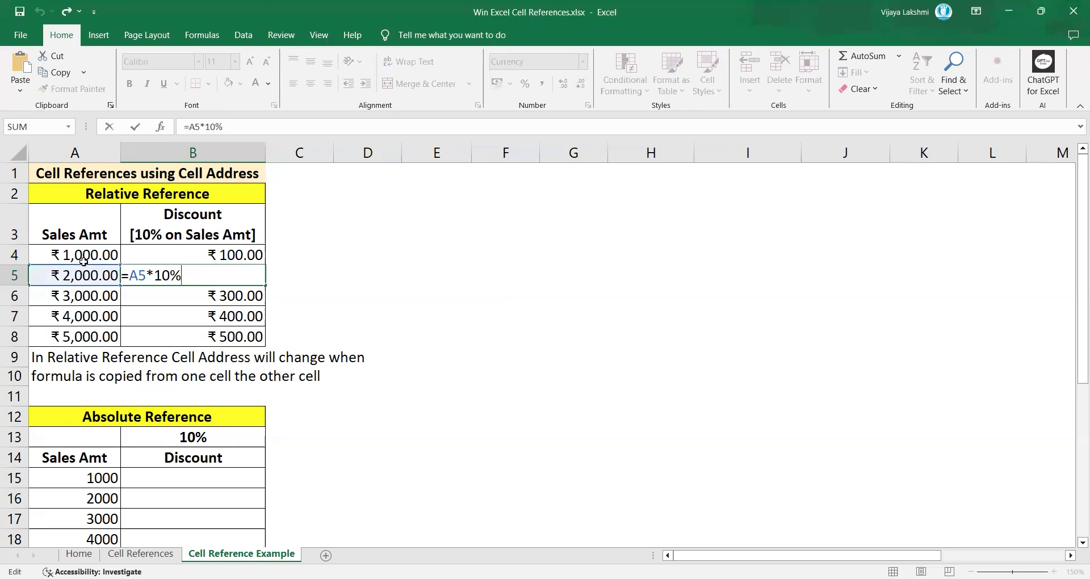
pyautogui.doubleClick(162, 296)
pyautogui.doubleClick(164, 316)
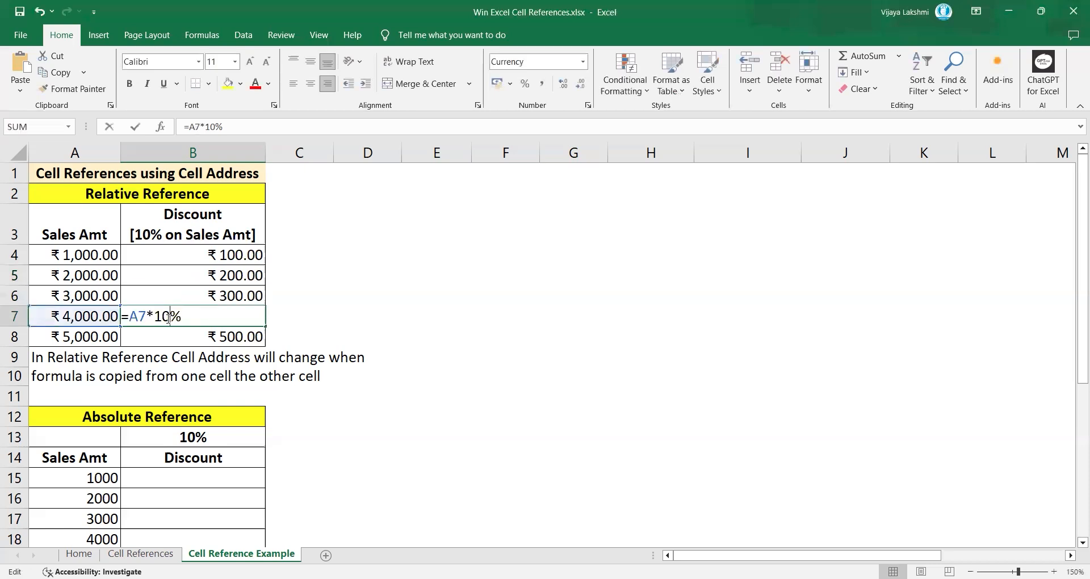
pyautogui.doubleClick(163, 339)
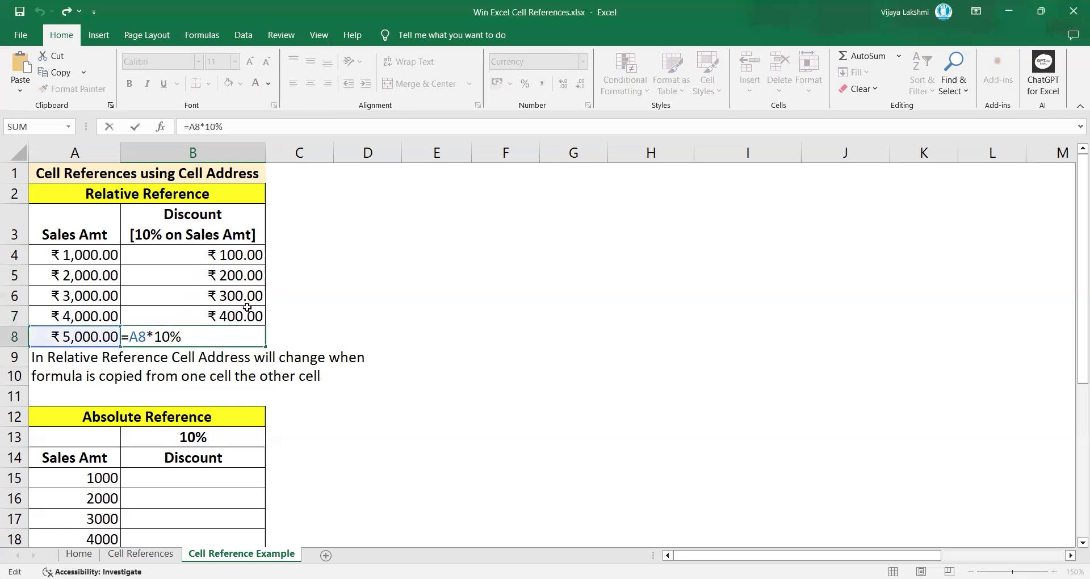
pyautogui.press('Return')
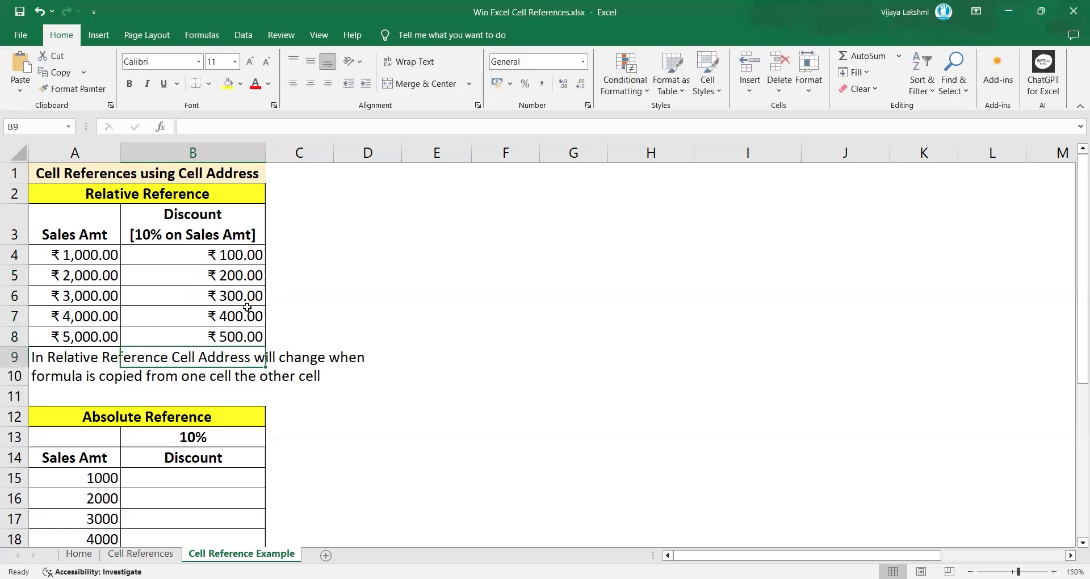
pyautogui.click(82, 396)
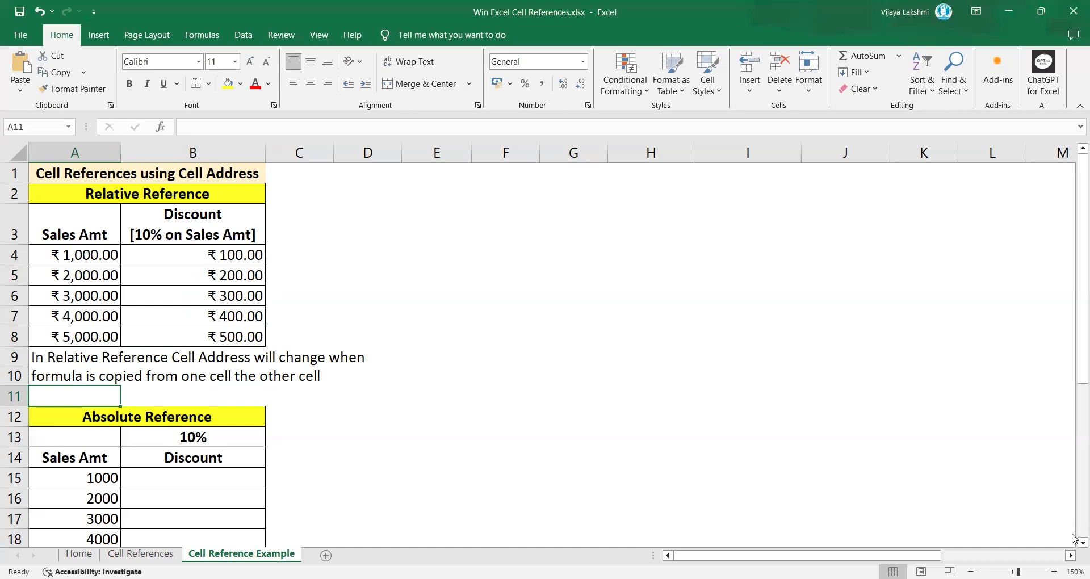
# Enter the formula =A15*B13 in B15 of the Absolute Reference table.
pyautogui.scroll(-2, 1073, 545)
pyautogui.scroll(-3, 1073, 546)
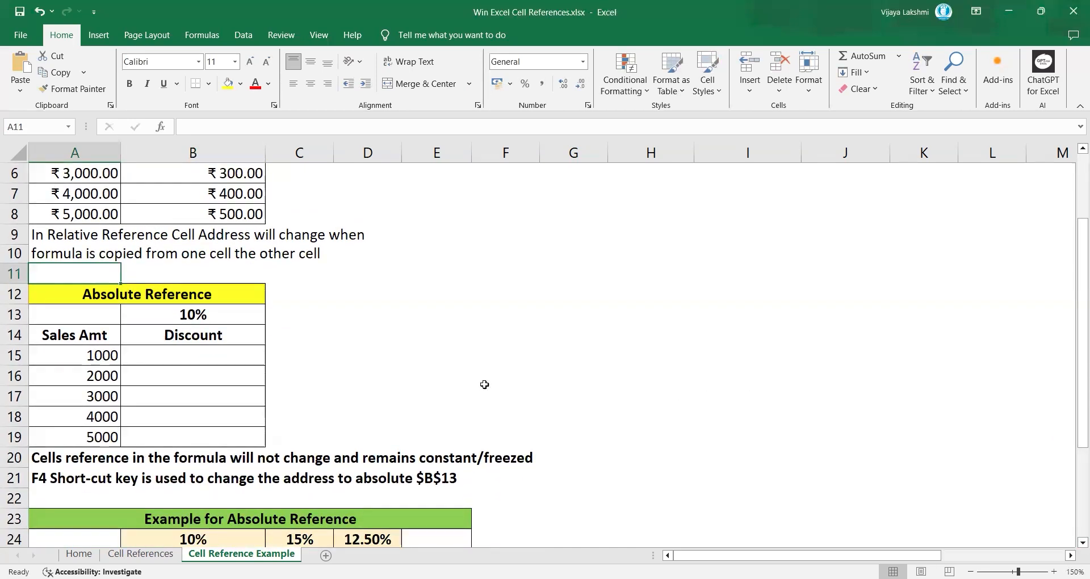
pyautogui.click(189, 353)
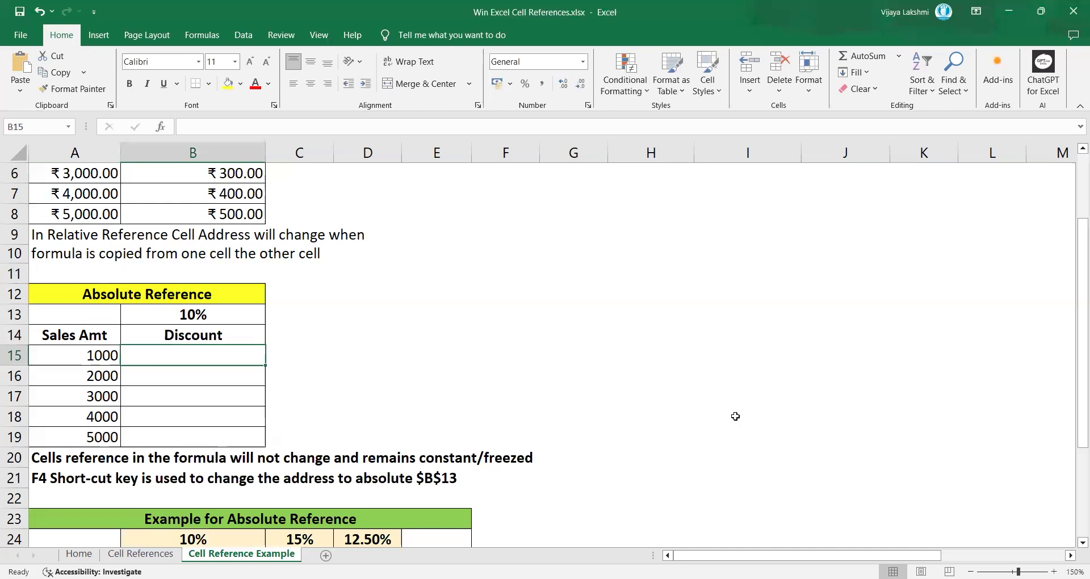
pyautogui.write('=')
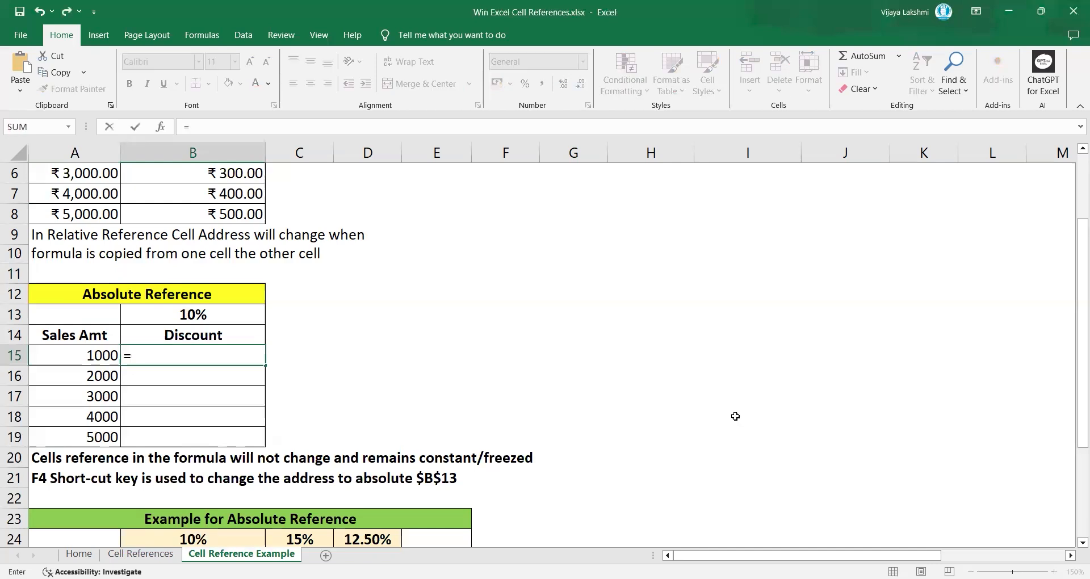
pyautogui.press('Left')
pyautogui.write('*')
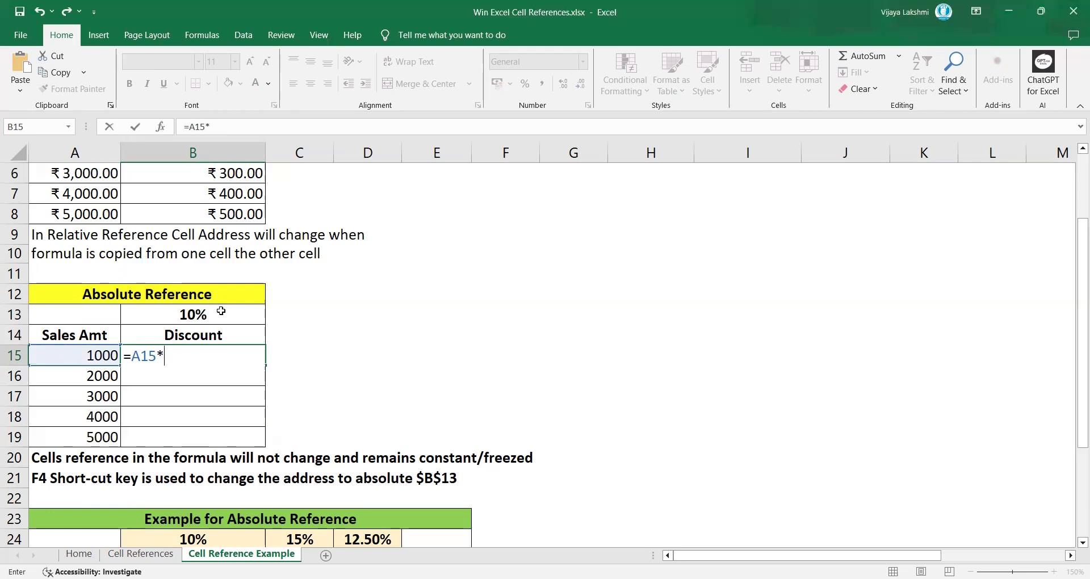
pyautogui.click(221, 307)
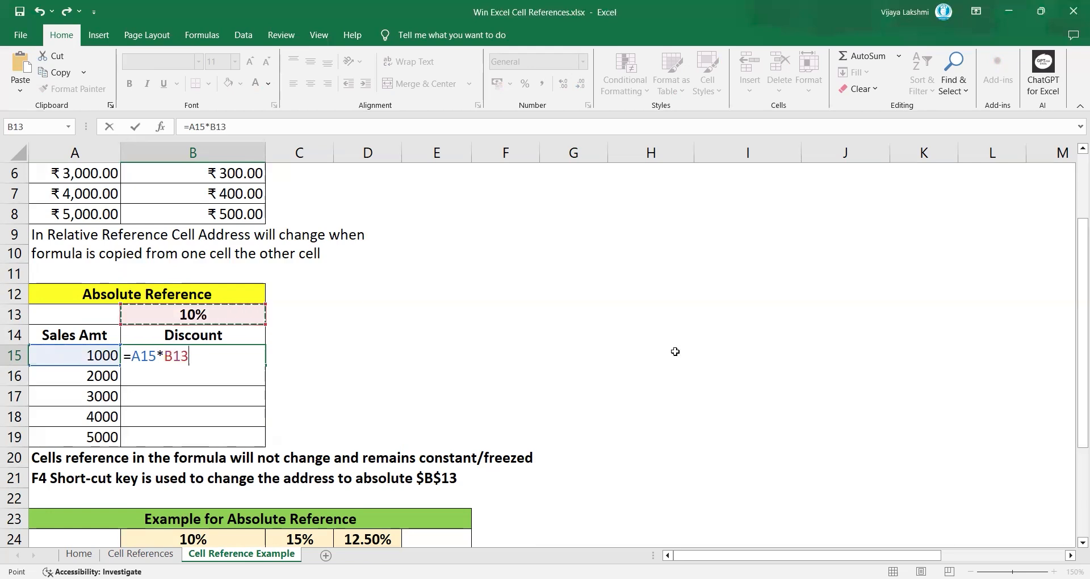
pyautogui.press('Return')
# Fill the relative-reference formula from B15 down to B19.
pyautogui.press('Up')
pyautogui.hotkey('shift', 'Down')
pyautogui.hotkey('shift', 'Down')
pyautogui.hotkey('shift', 'Down')
pyautogui.hotkey('shift', 'Down')
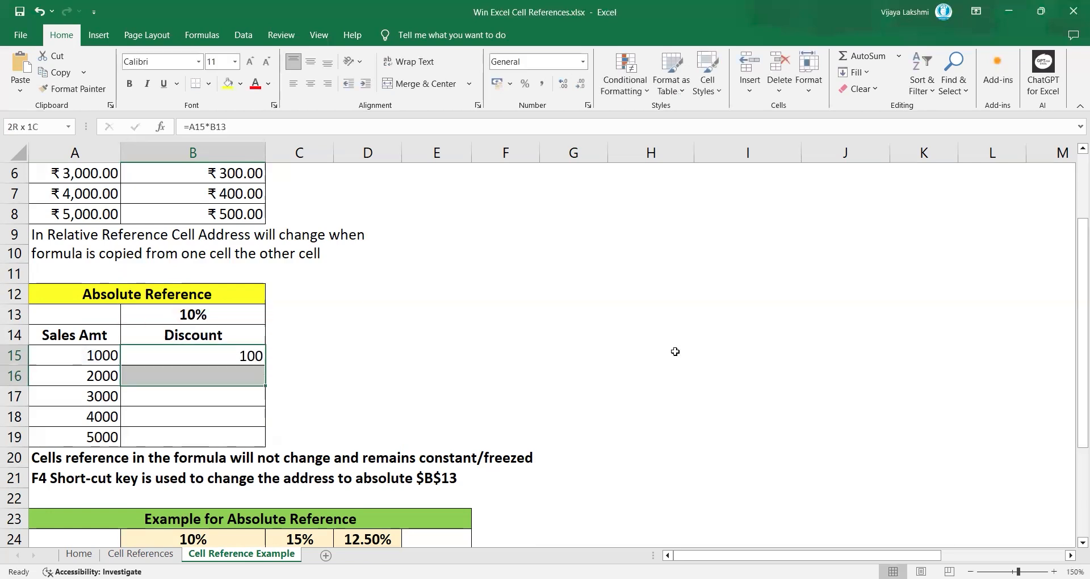
pyautogui.hotkey('ctrl', 'd')
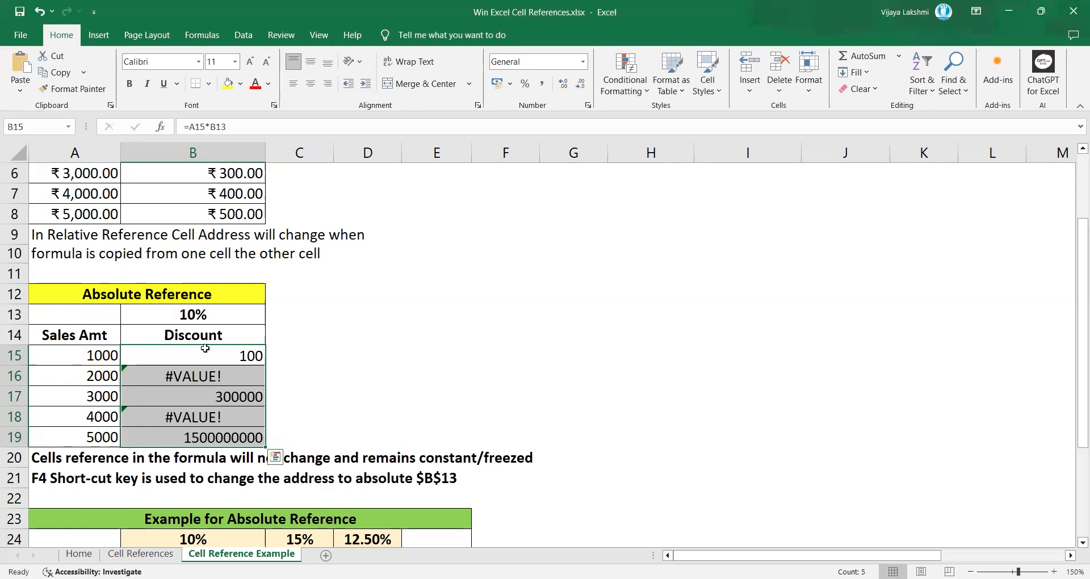
# Inspect the formulas in B15 and B16 to compare which cells they refer to.
pyautogui.click(220, 353)
pyautogui.doubleClick(219, 353)
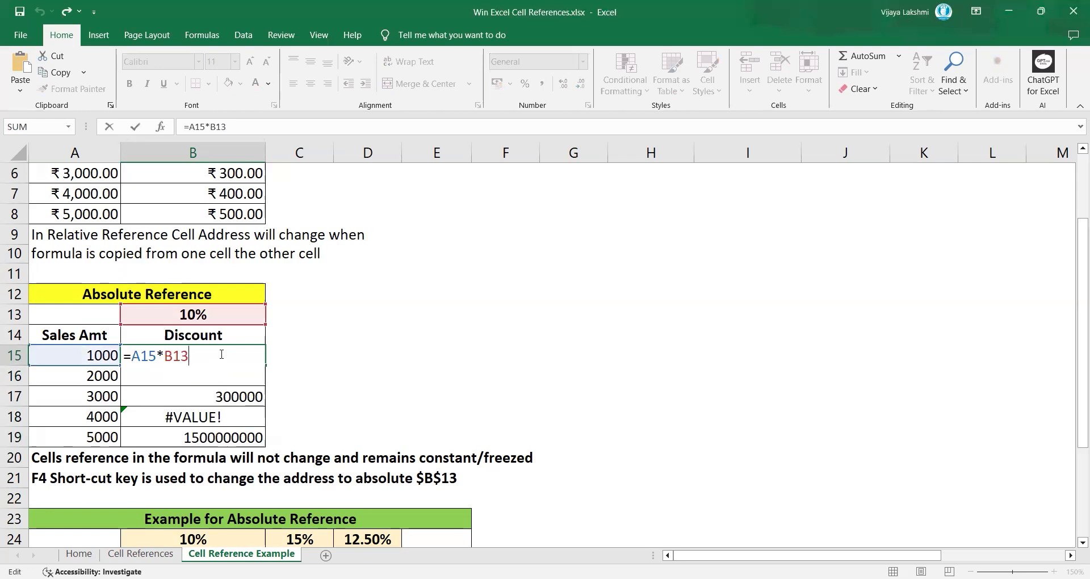
pyautogui.press('Return')
pyautogui.doubleClick(246, 380)
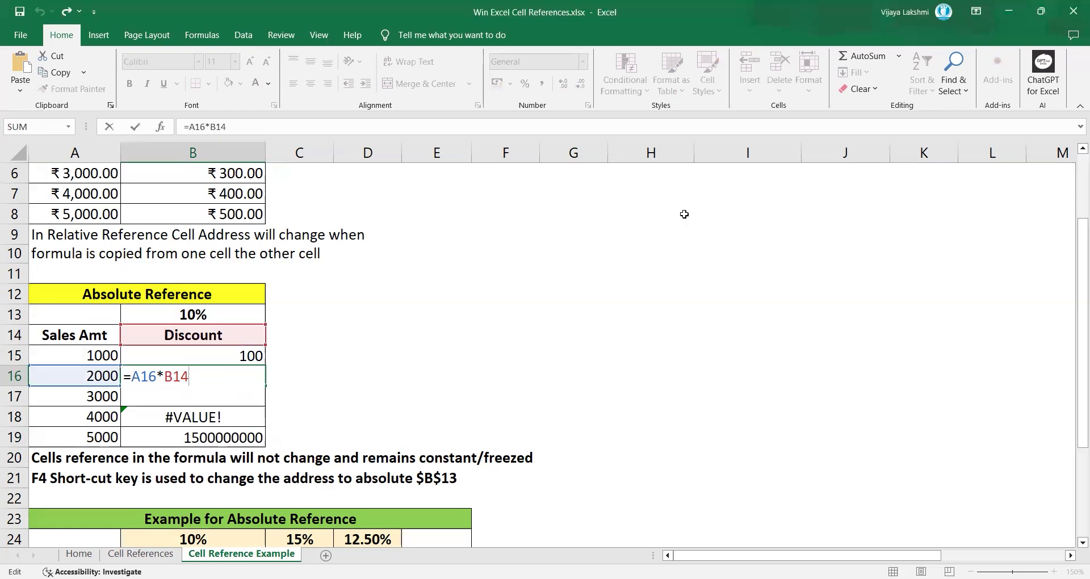
pyautogui.press('Return')
# Clear the discount formulas in B15:B19 of the Absolute Reference table.
pyautogui.moveTo(236, 356); pyautogui.dragTo(250, 440)
pyautogui.press('Delete')
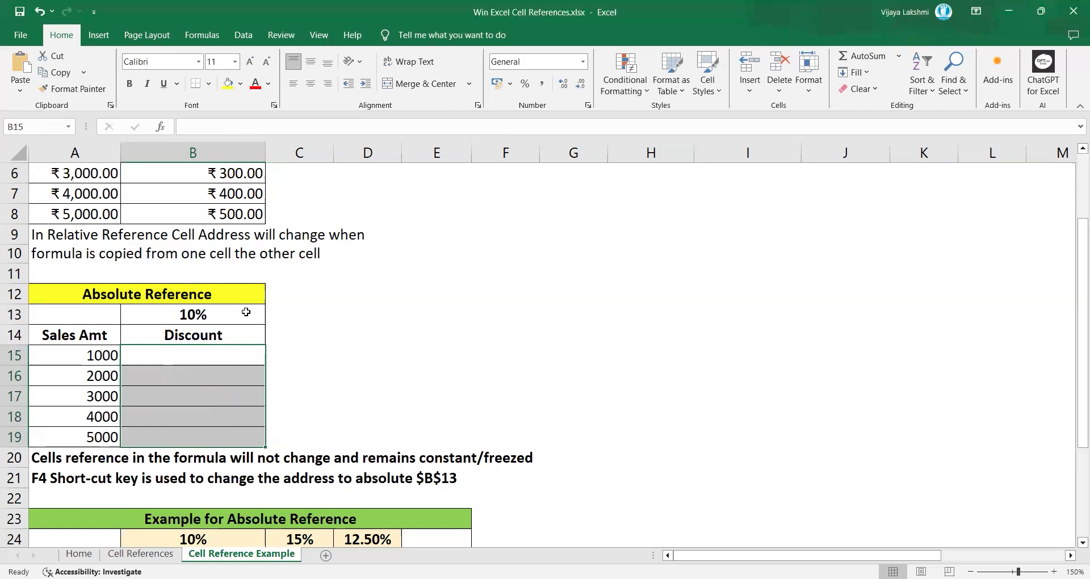
pyautogui.click(245, 313)
# Enter =A15*$B$13 in B15, with the discount rate as an absolute reference, and fill it down to B19.
pyautogui.click(220, 355)
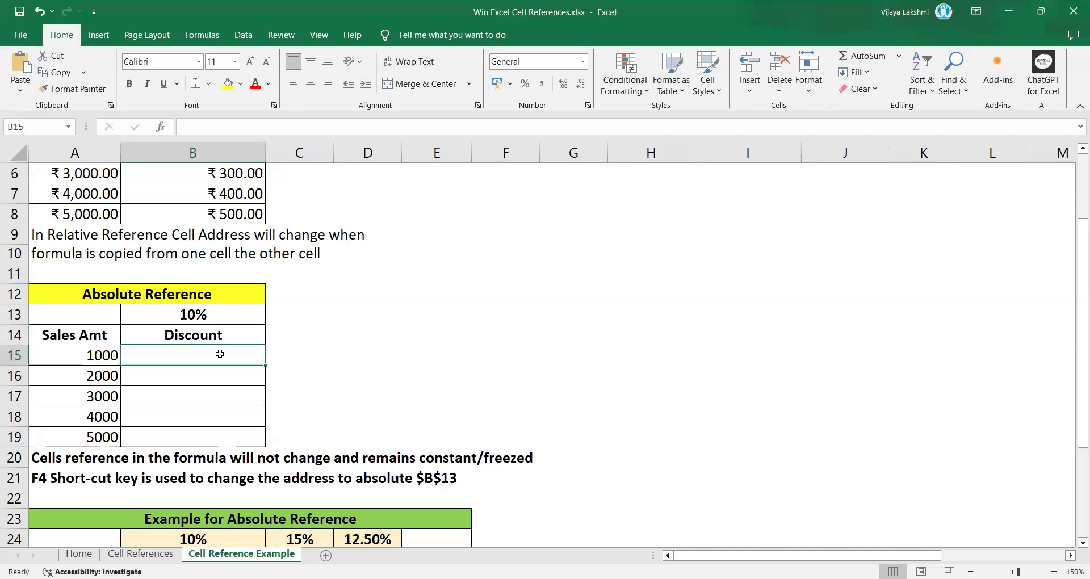
pyautogui.write('=')
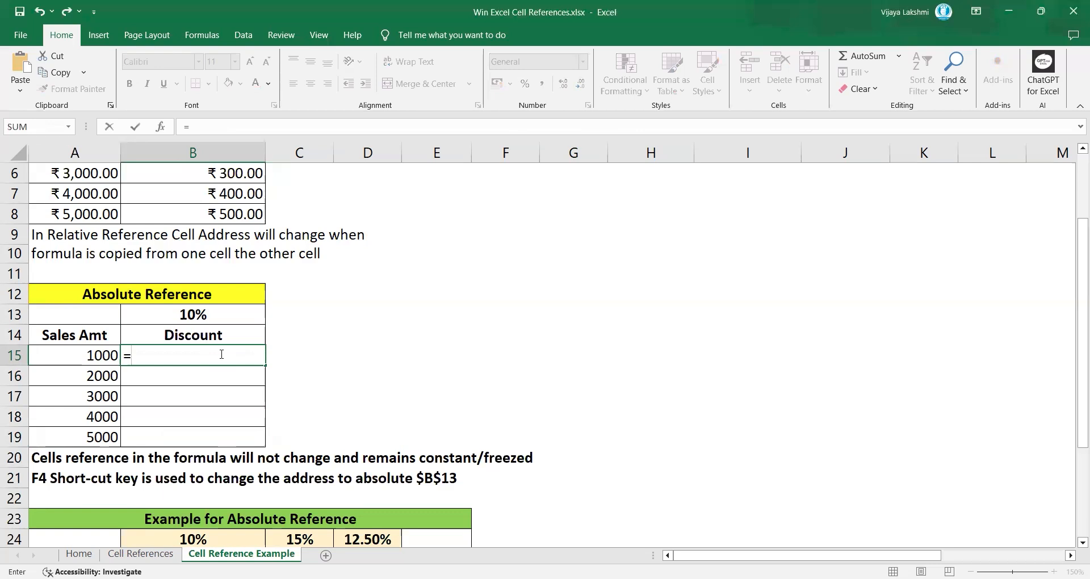
pyautogui.press('Left')
pyautogui.write('*')
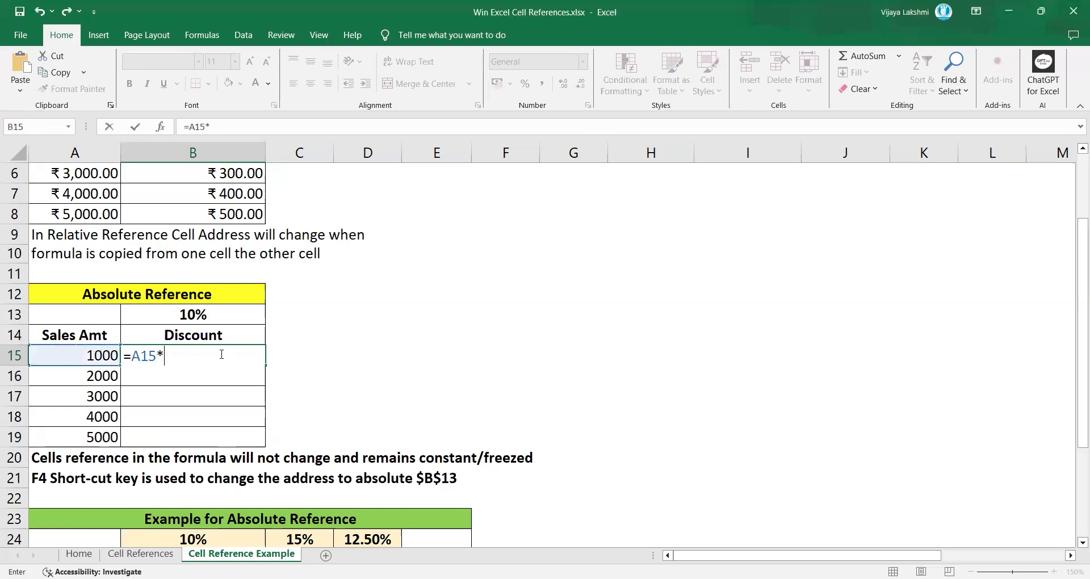
pyautogui.click(220, 316)
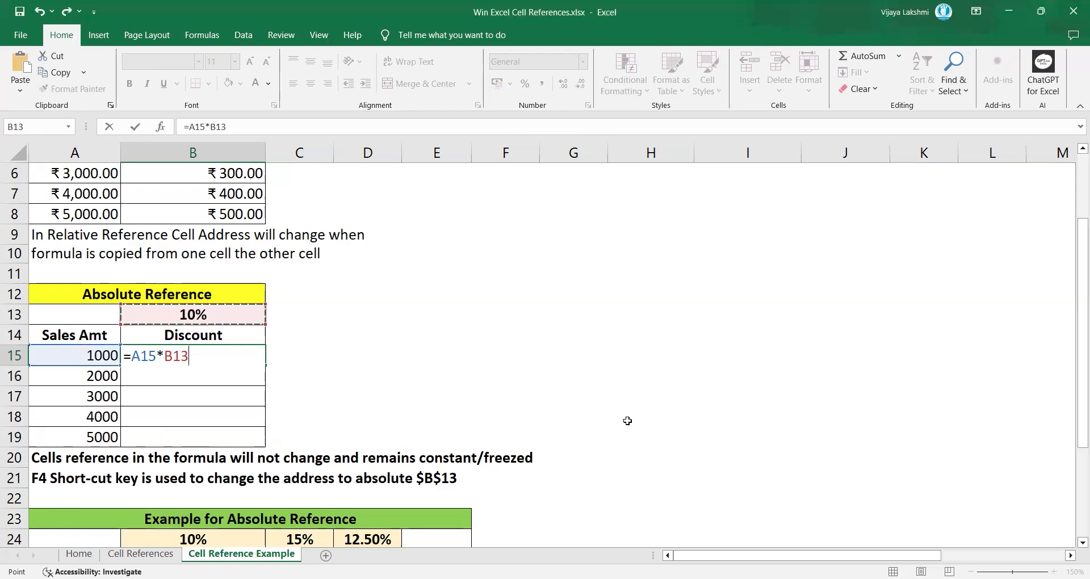
pyautogui.press('F4')
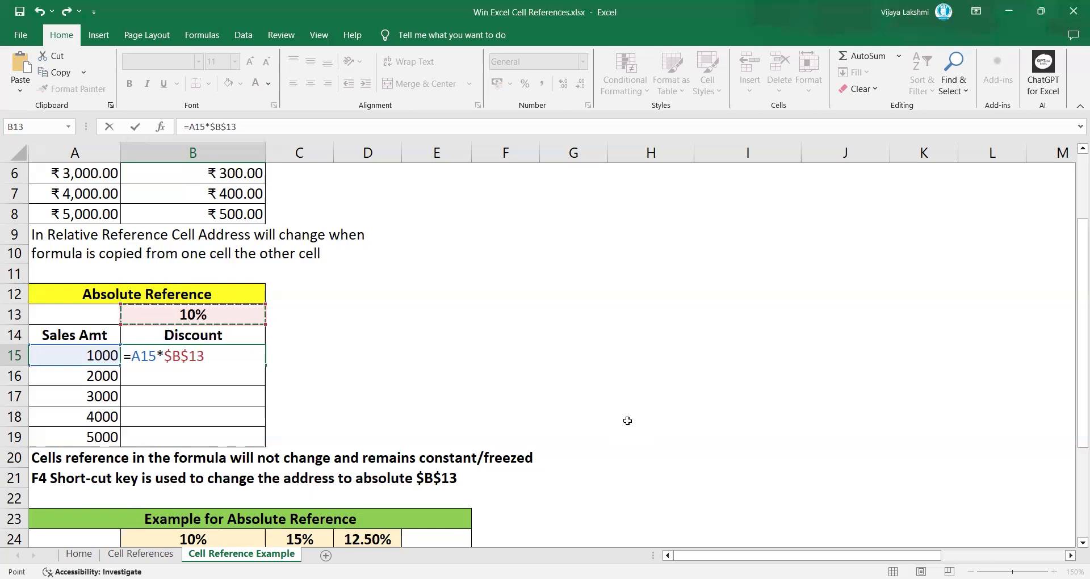
pyautogui.press('Return')
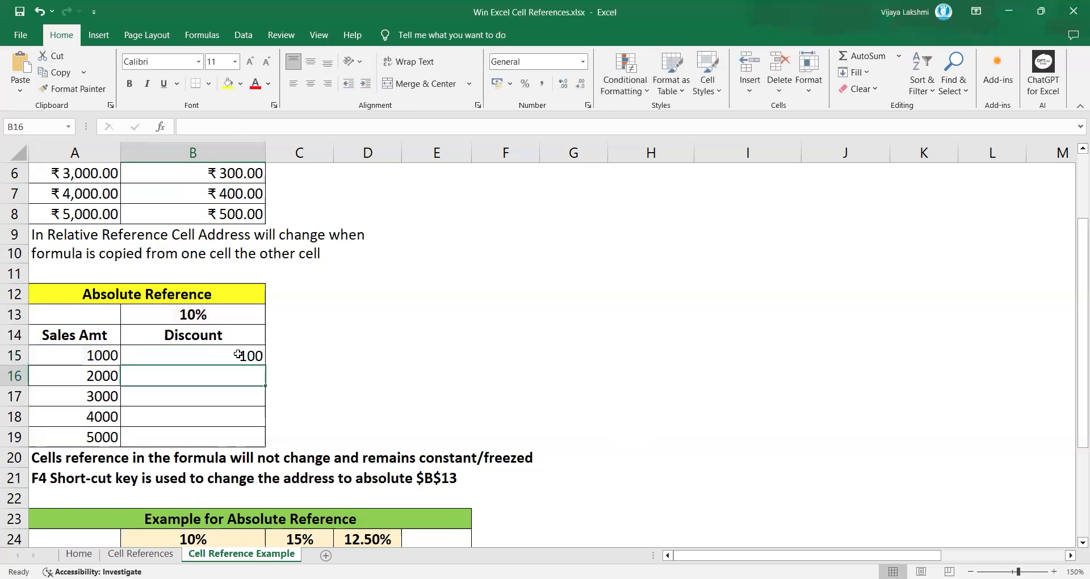
pyautogui.click(238, 355)
pyautogui.moveTo(265, 366); pyautogui.dragTo(273, 447)
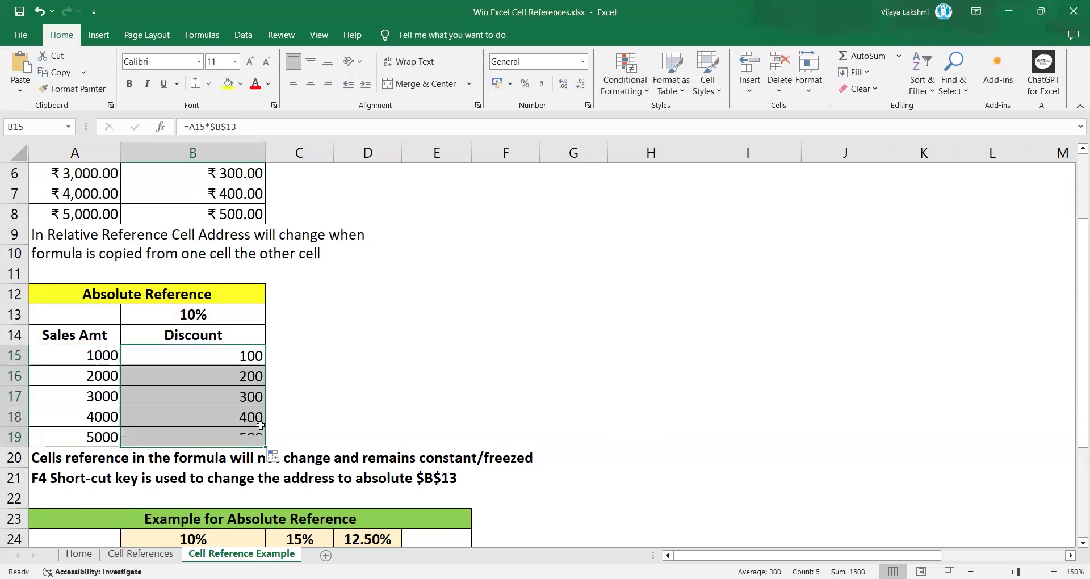
# Inspect the copied formula in B16 to check its absolute reference to the discount rate.
pyautogui.doubleClick(229, 377)
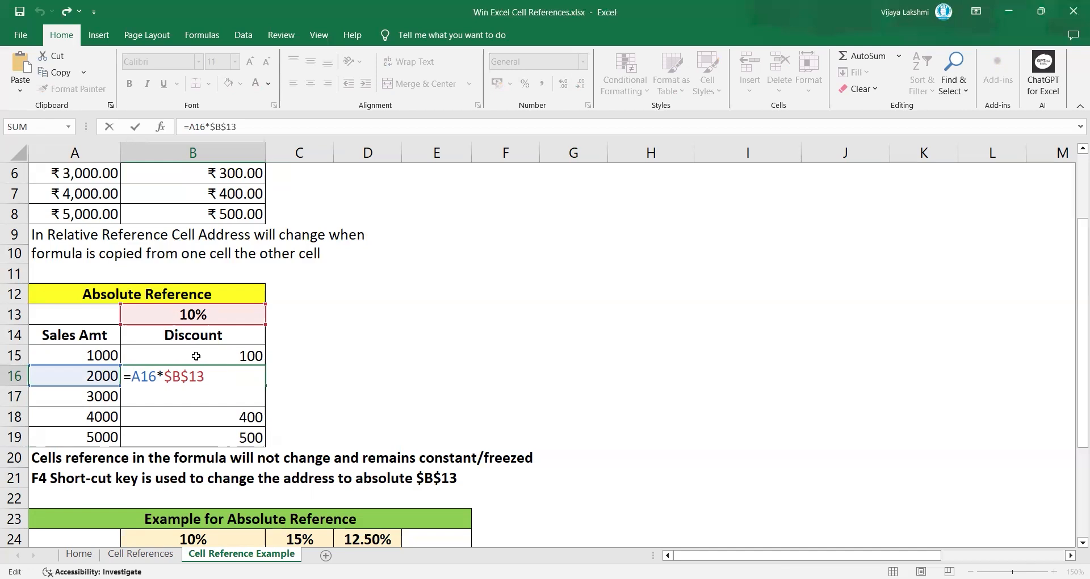
pyautogui.press('Return')
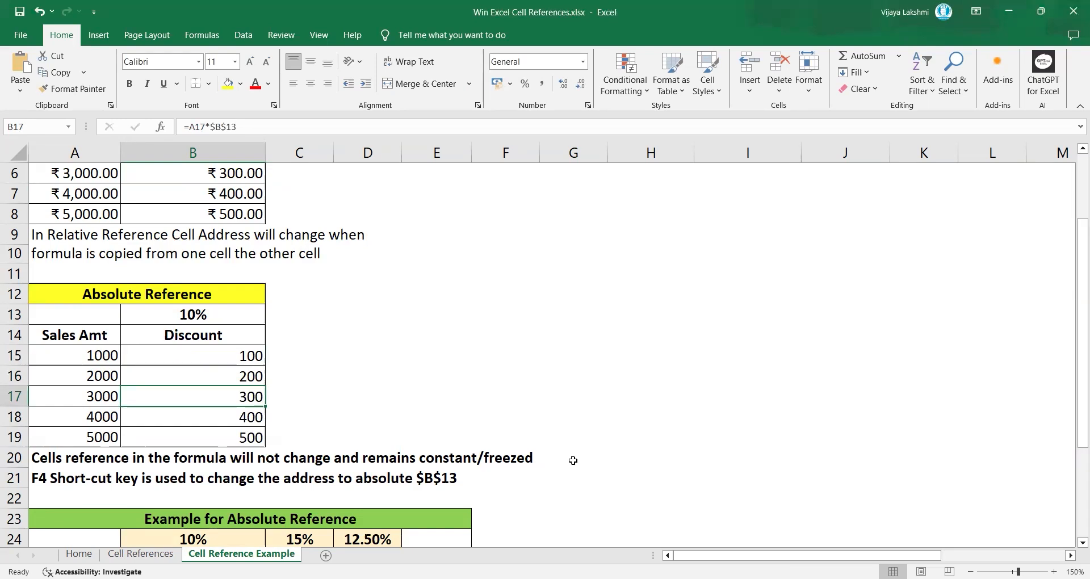
pyautogui.click(571, 338)
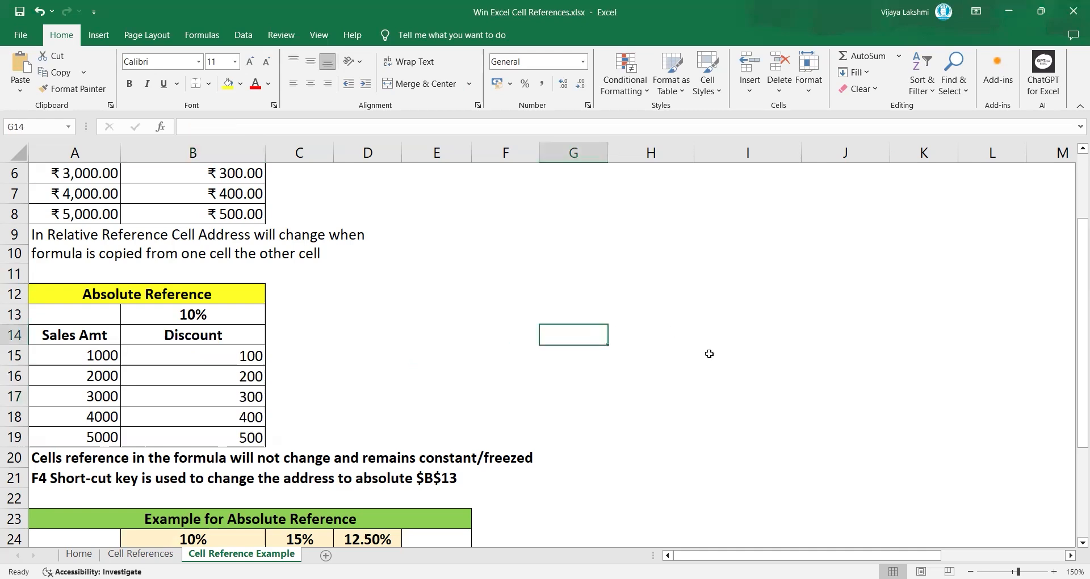